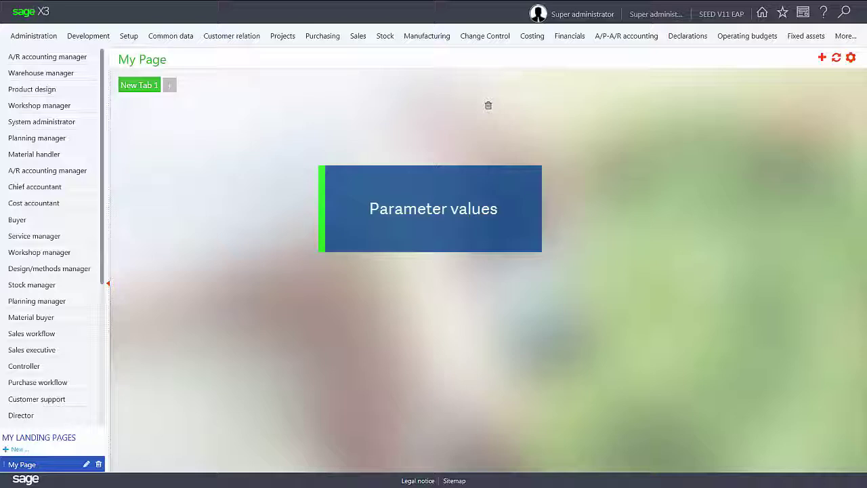
Open Parameter values and load the TRS chapter's USA legislation parameter groups.
{"action": "left_click", "coordinate": [129, 37]}
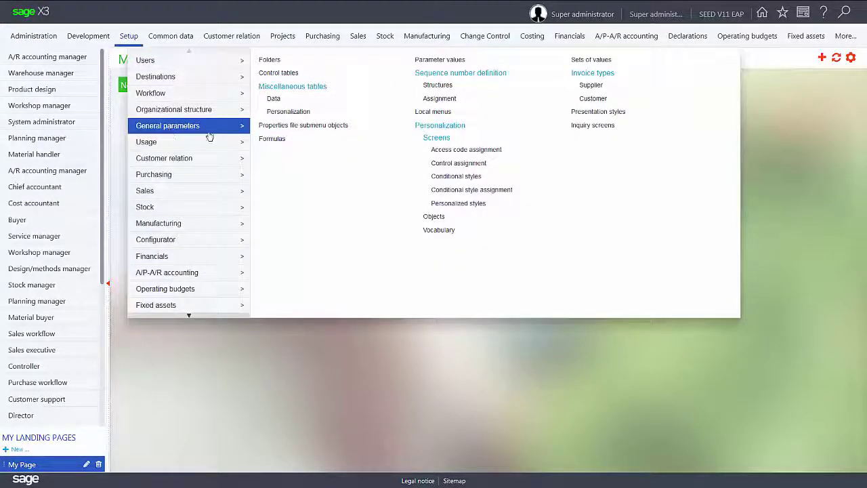
{"action": "left_click", "coordinate": [456, 61]}
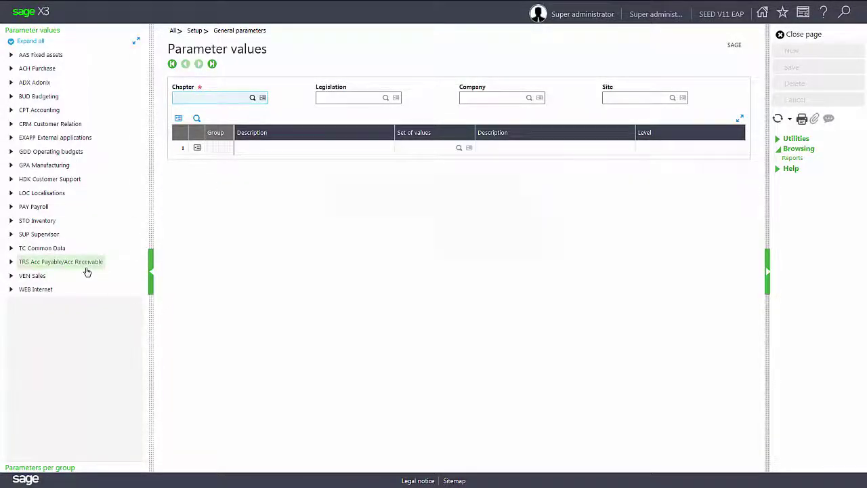
{"action": "left_click", "coordinate": [10, 262]}
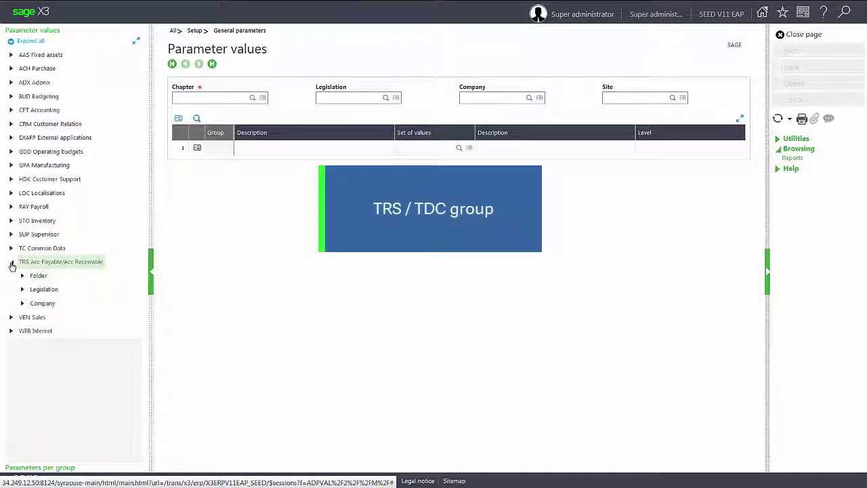
{"action": "left_click", "coordinate": [23, 290]}
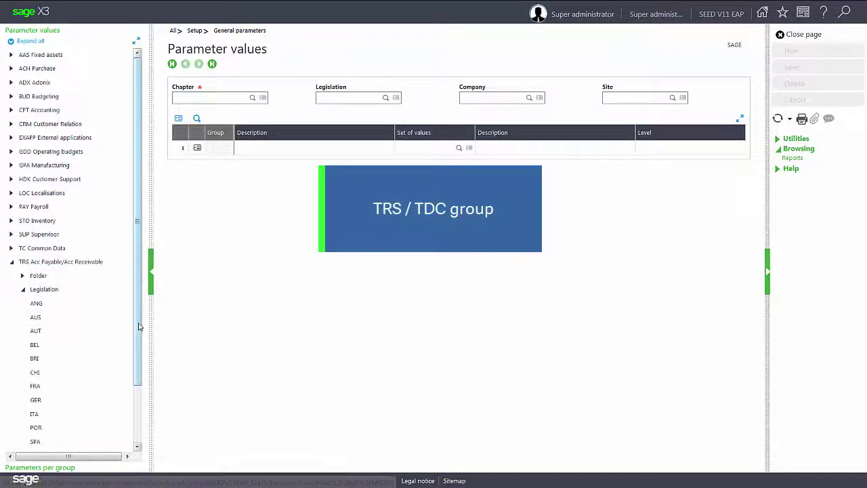
{"action": "scroll", "coordinate": [136, 342], "scroll_direction": "down", "scroll_amount": 1}
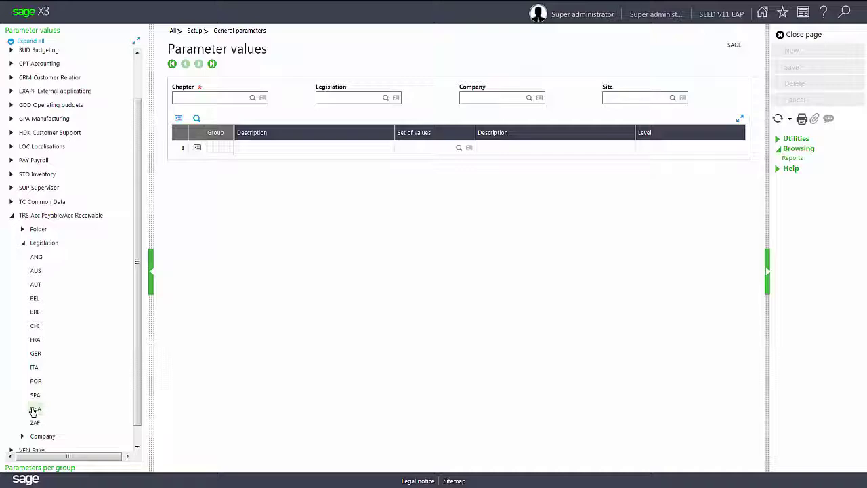
{"action": "left_click", "coordinate": [34, 409]}
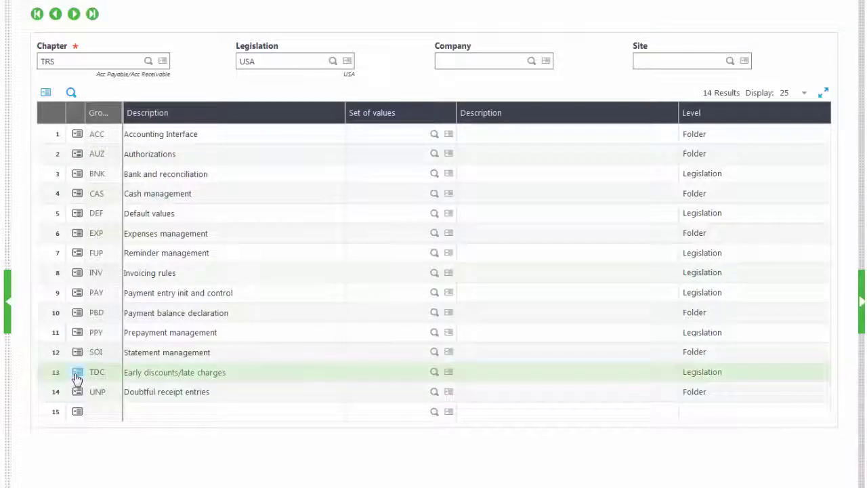
Review the 8 TDC early discount parameters, with DEPMSK set to Yes, and save the TRS/USA record.
{"action": "left_click", "coordinate": [76, 374]}
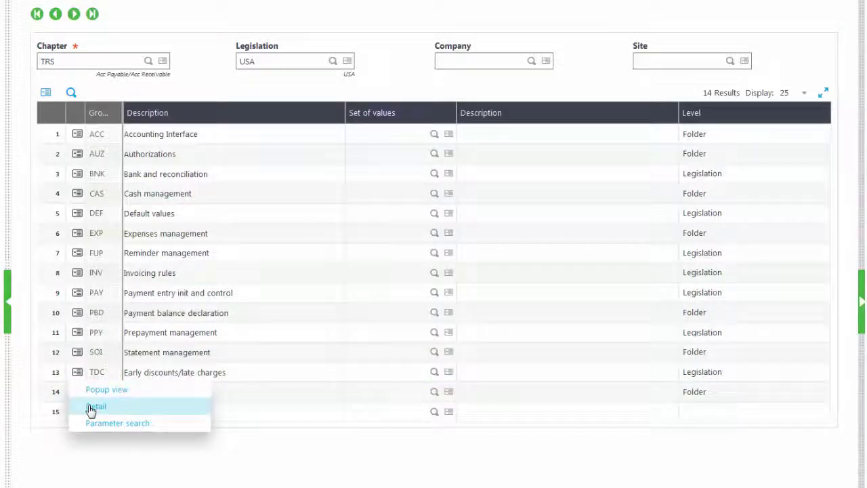
{"action": "left_click", "coordinate": [91, 408]}
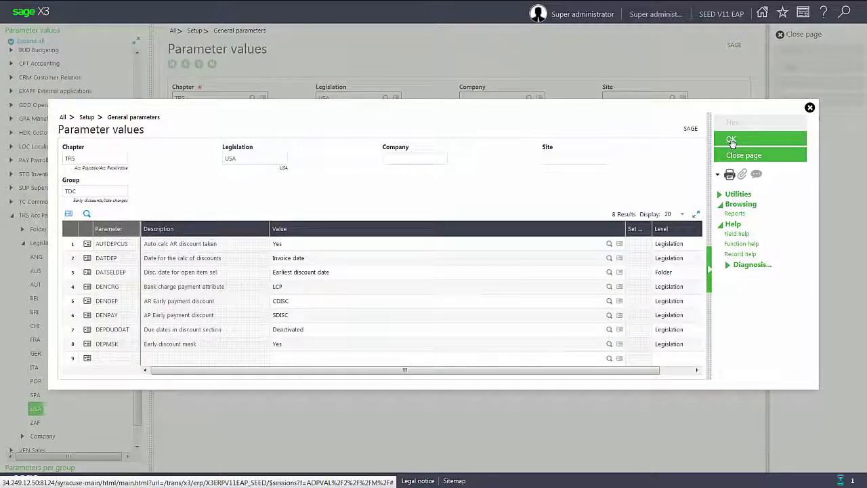
{"action": "left_click", "coordinate": [732, 140]}
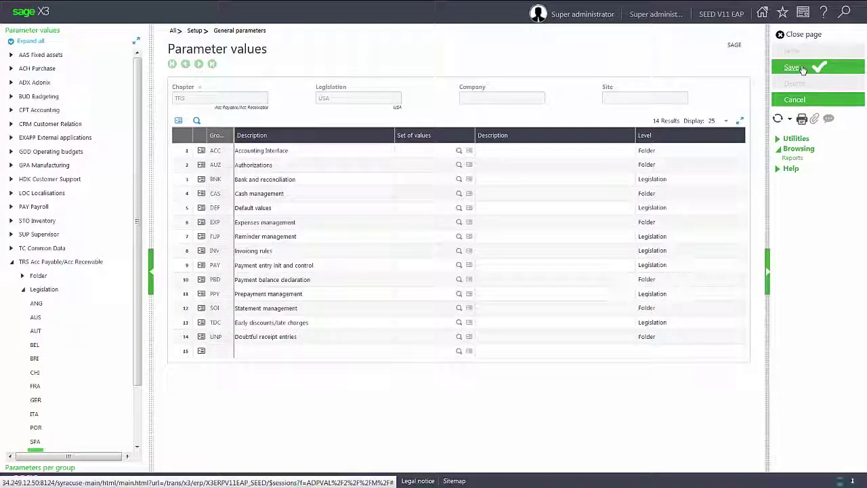
{"action": "left_click", "coordinate": [803, 69]}
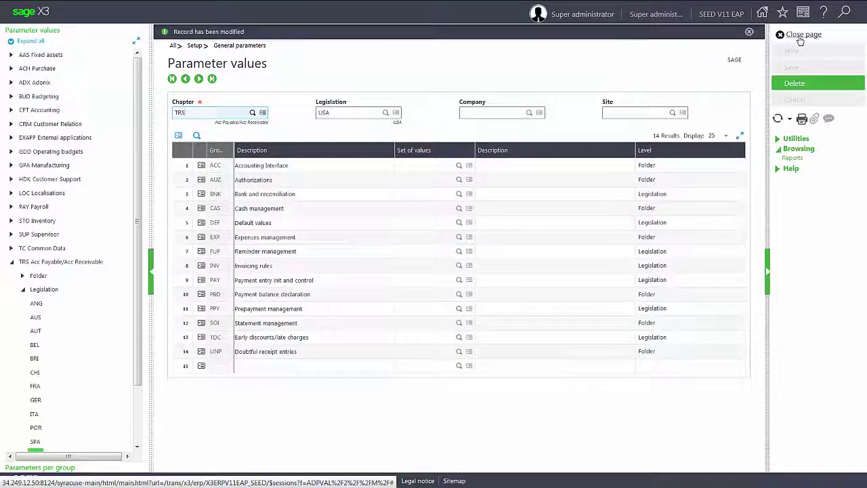
Close Parameter values and go to the Customer BP invoices page.
{"action": "left_click", "coordinate": [800, 39]}
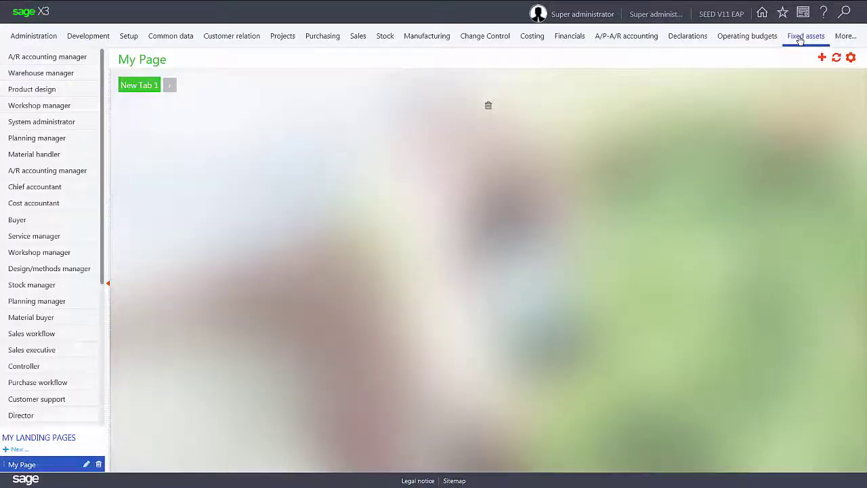
{"action": "mouse_move", "coordinate": [800, 38]}
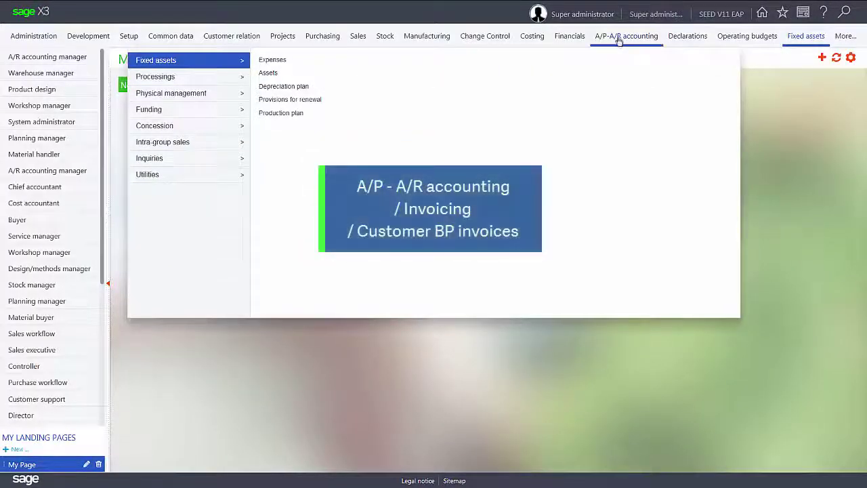
{"action": "mouse_move", "coordinate": [619, 40]}
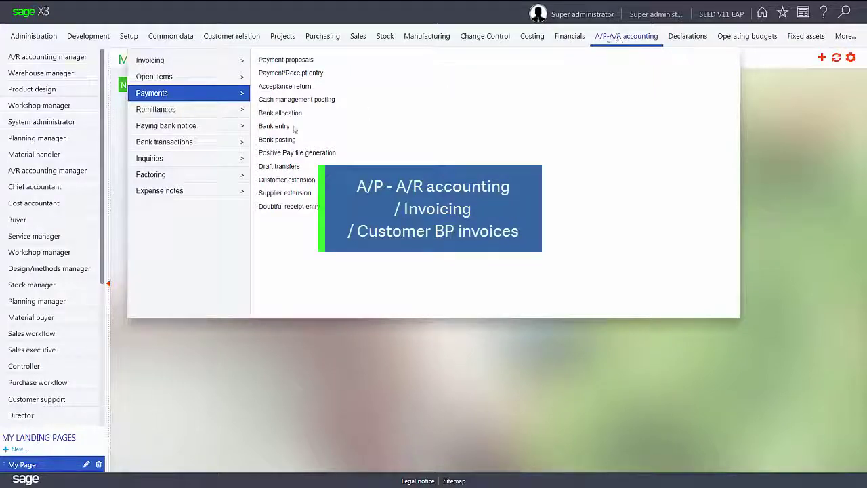
{"action": "mouse_move", "coordinate": [147, 63]}
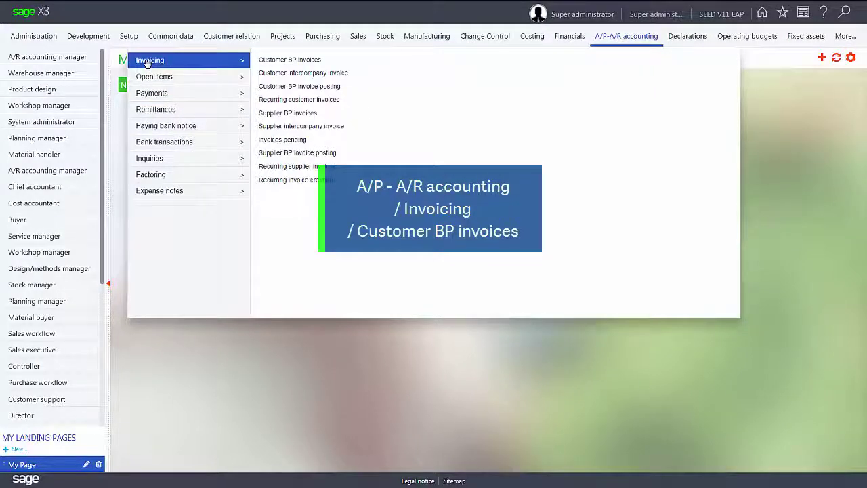
{"action": "left_click", "coordinate": [270, 61]}
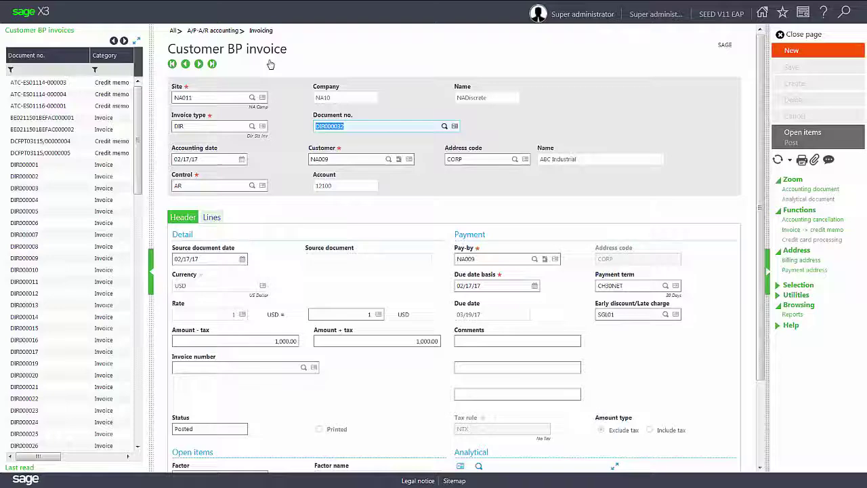
Start a new DIR invoice for site NA011 and customer NA009, dated 02/17/17.
{"action": "left_click", "coordinate": [793, 51]}
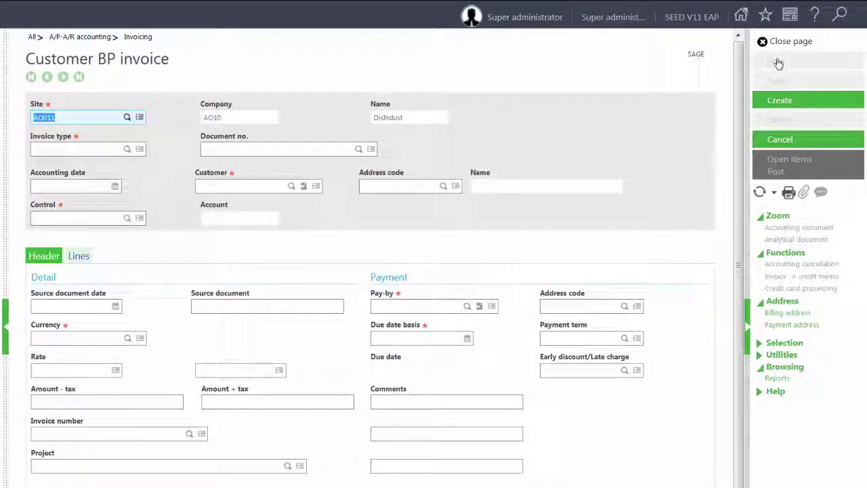
{"action": "type", "text": "NA011"}
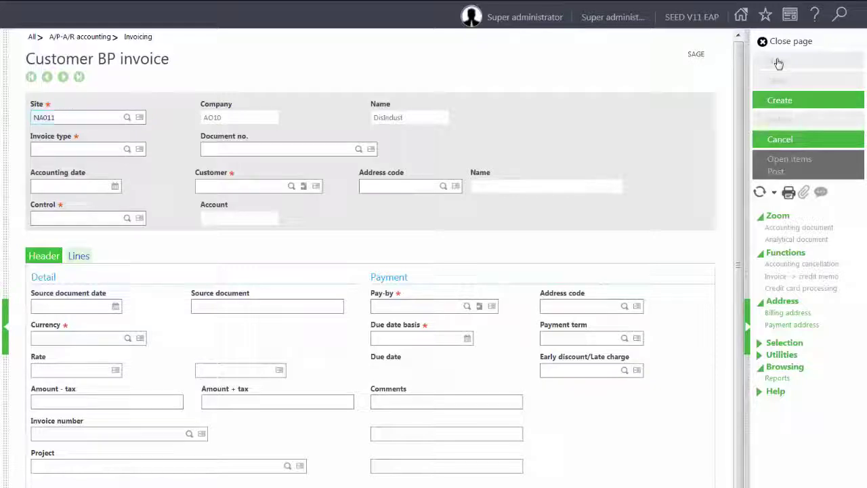
{"action": "key", "text": "Tab"}
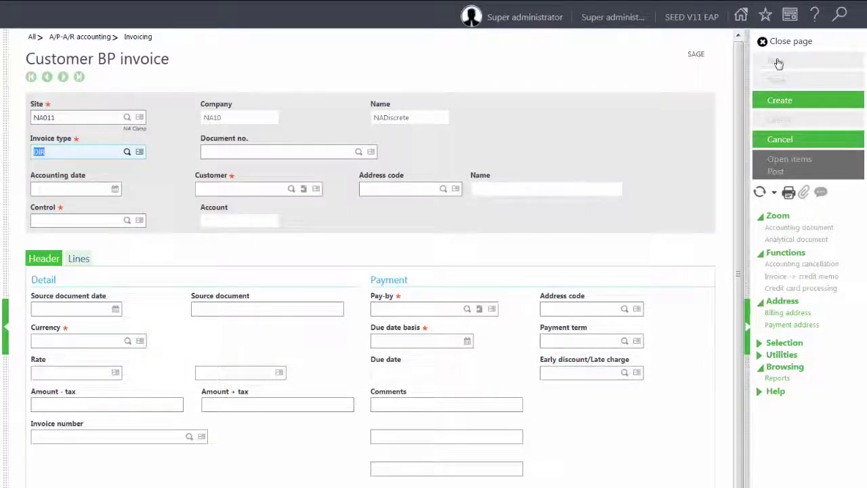
{"action": "left_click", "coordinate": [779, 63]}
{"action": "key", "text": "Tab"}
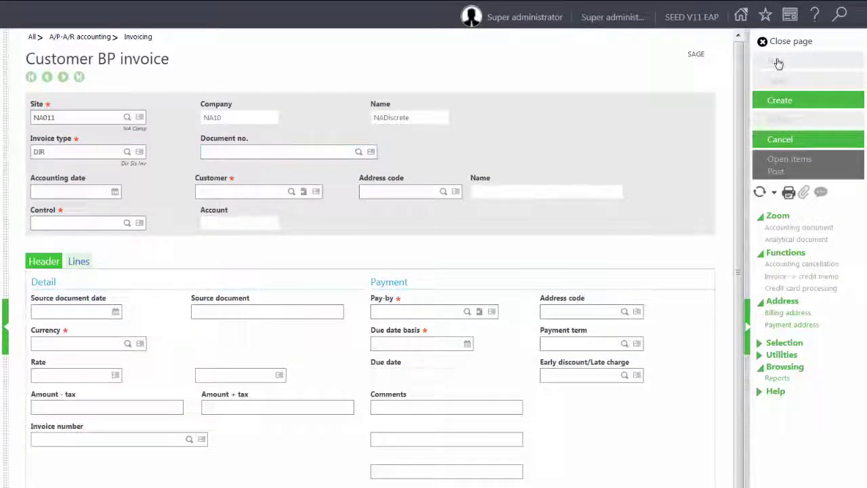
{"action": "key", "text": "Tab"}
{"action": "key", "text": "Tab"}
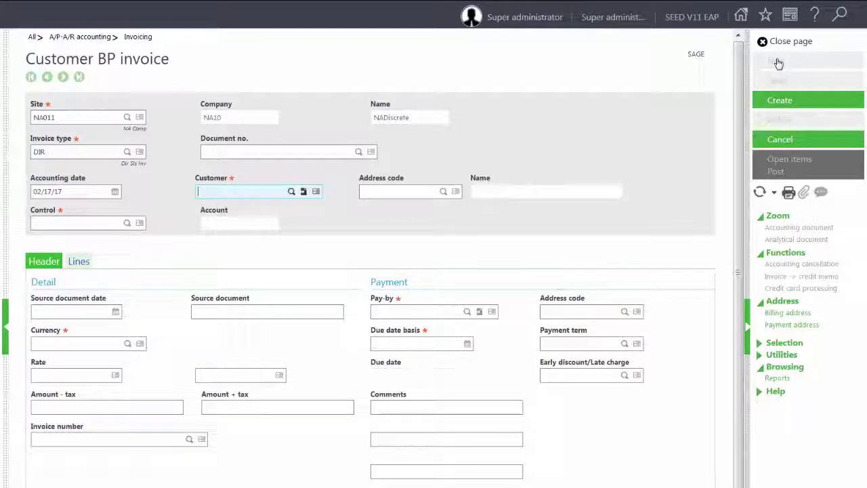
{"action": "type", "text": "NA009"}
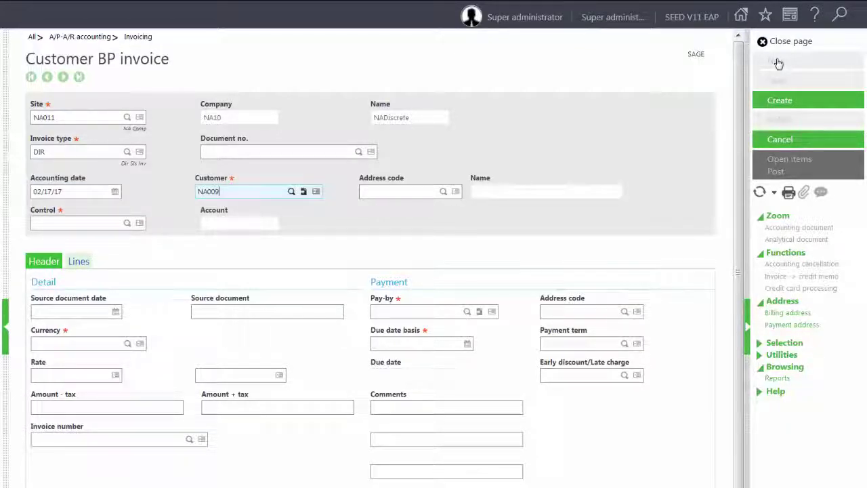
{"action": "key", "text": "Tab"}
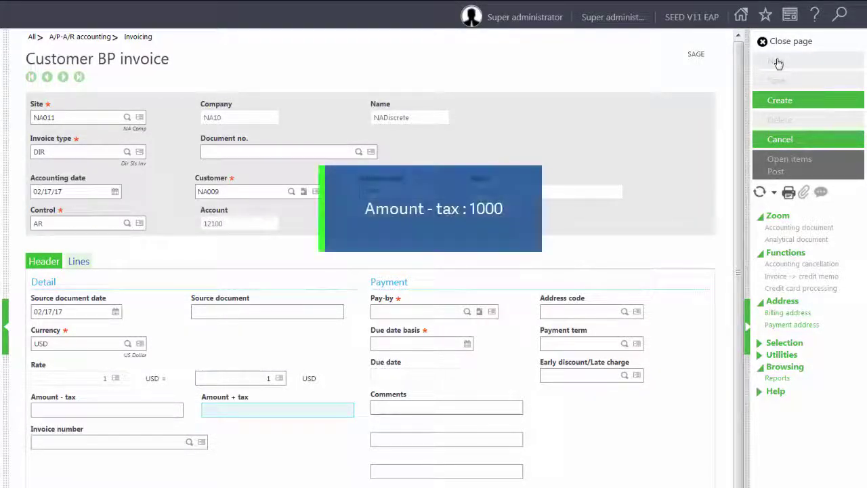
Enter a 1,000.00 amount and accept payment term CH30NET, due date 03/19/17, early discount SGL01.
{"action": "left_click", "coordinate": [168, 410]}
{"action": "type", "text": "1000"}
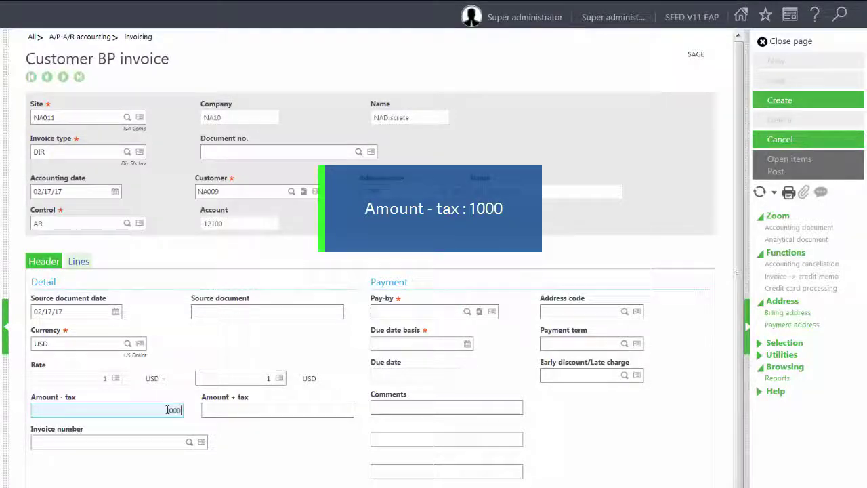
{"action": "key", "text": "Tab"}
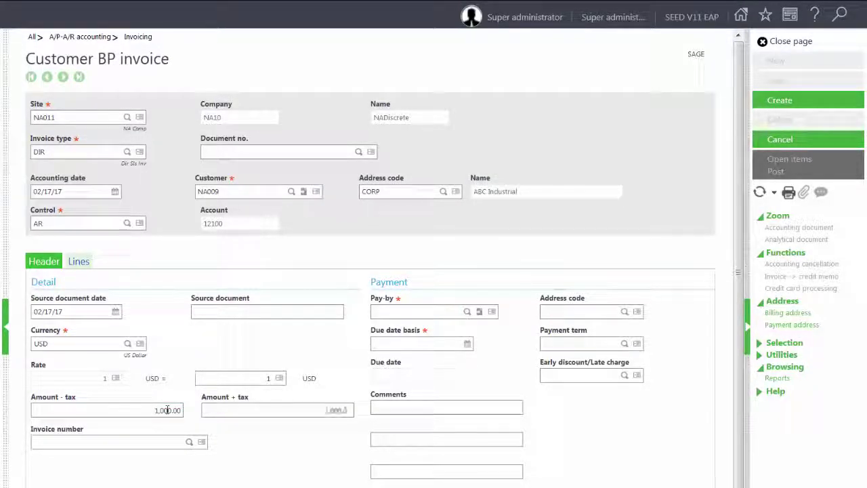
{"action": "left_click", "coordinate": [401, 344]}
{"action": "left_click", "coordinate": [571, 372]}
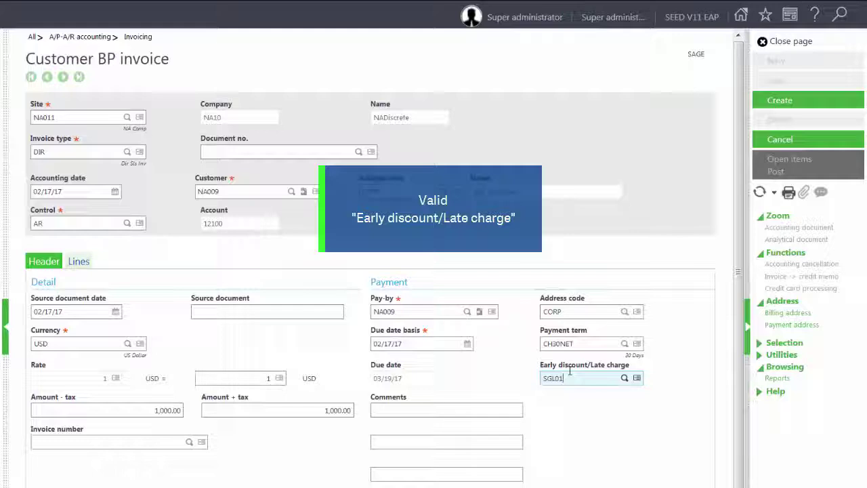
{"action": "left_click", "coordinate": [637, 378]}
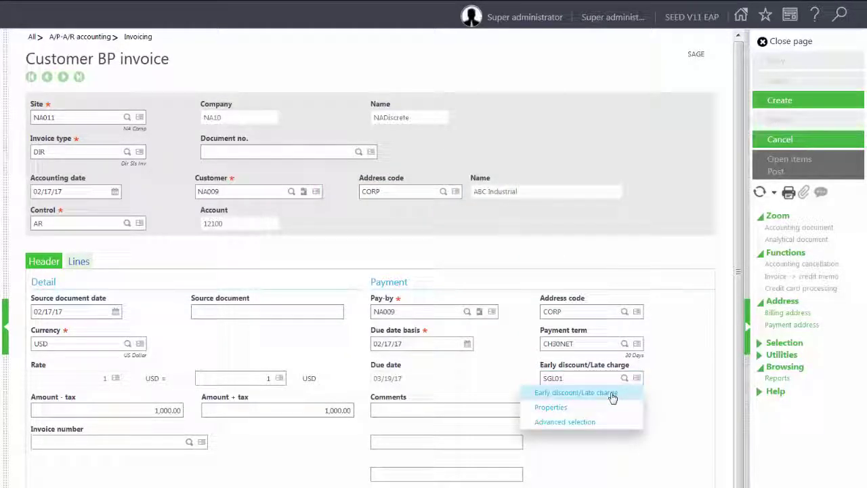
{"action": "left_click", "coordinate": [613, 398]}
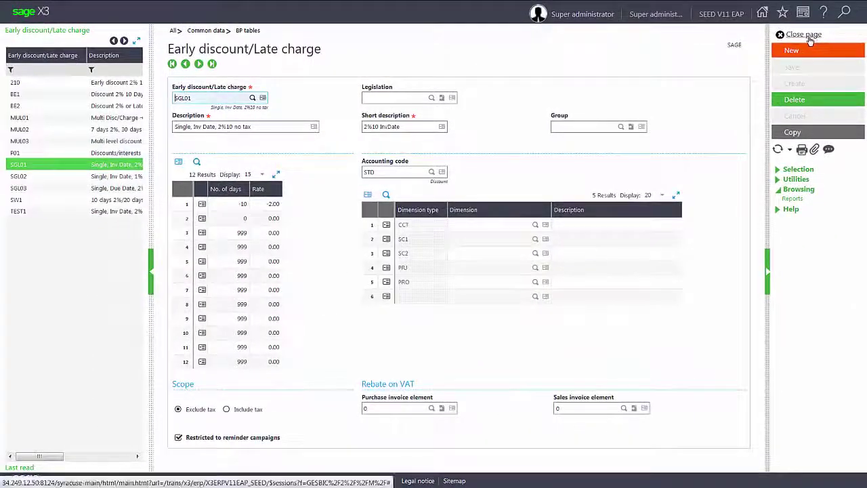
{"action": "left_click", "coordinate": [813, 36]}
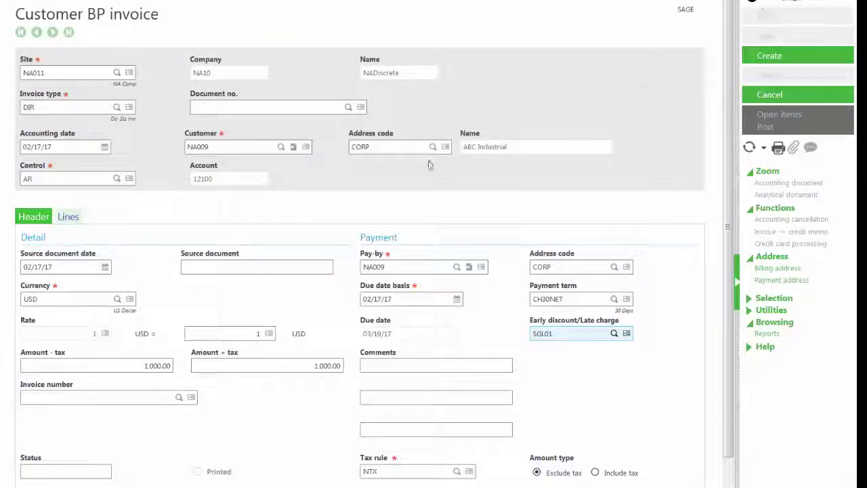
On the invoice lines, give the first line site NA011 and account 41100.
{"action": "left_click", "coordinate": [71, 224]}
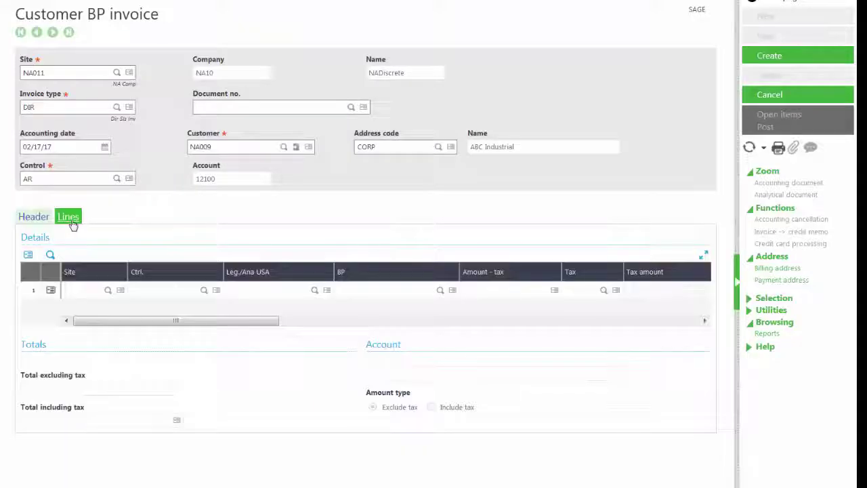
{"action": "left_click", "coordinate": [88, 292]}
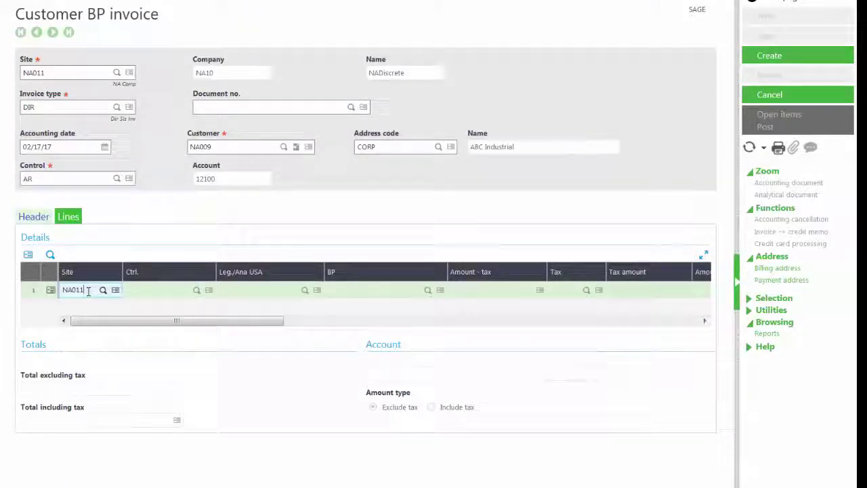
{"action": "key", "text": "Tab"}
{"action": "key", "text": "Tab"}
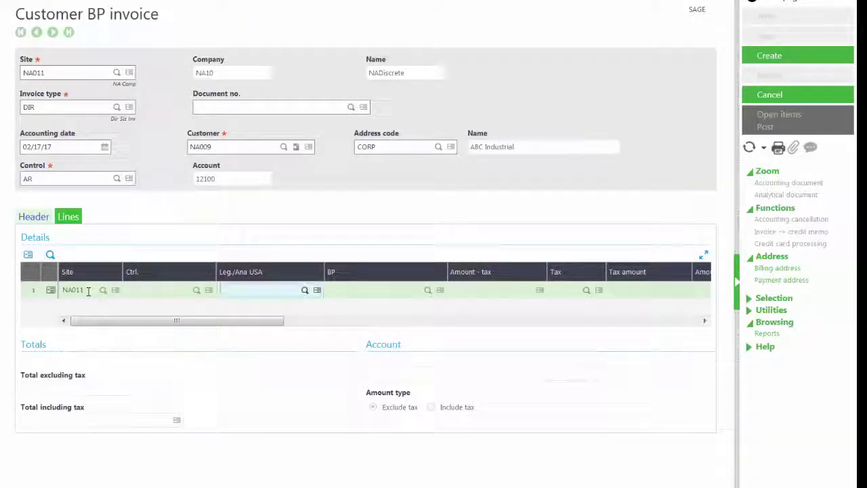
{"action": "type", "text": "41100"}
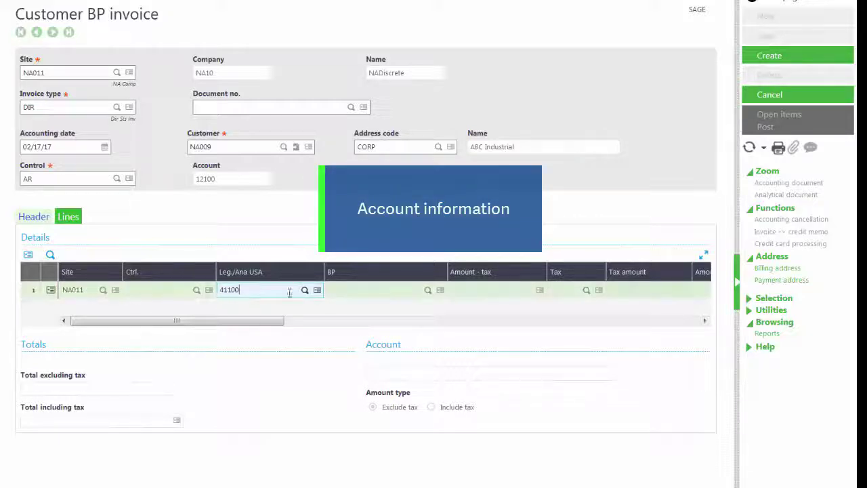
{"action": "left_click", "coordinate": [316, 291]}
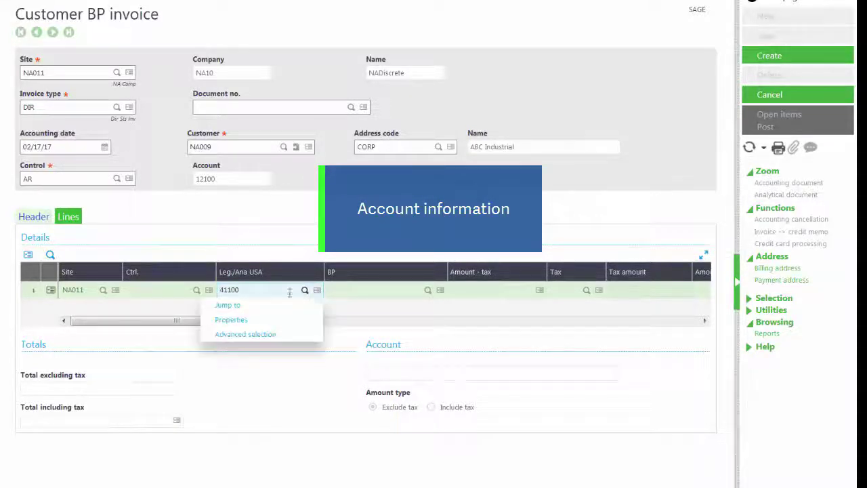
{"action": "left_click", "coordinate": [231, 305]}
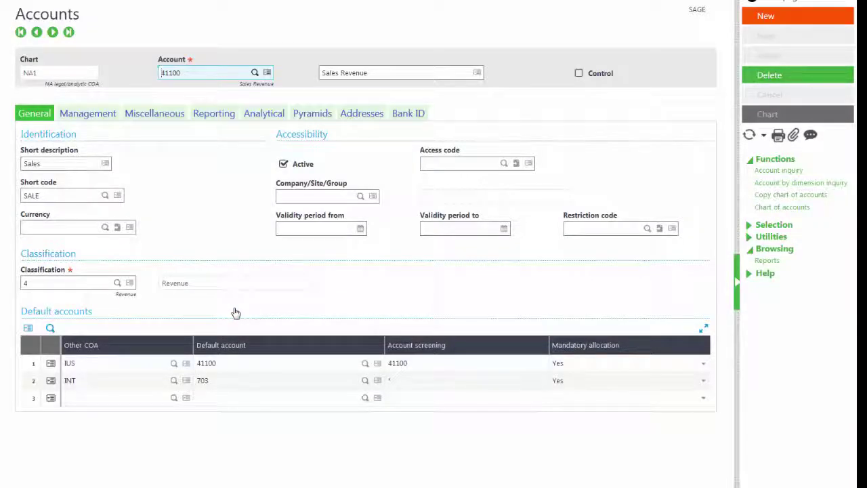
{"action": "left_click", "coordinate": [163, 117]}
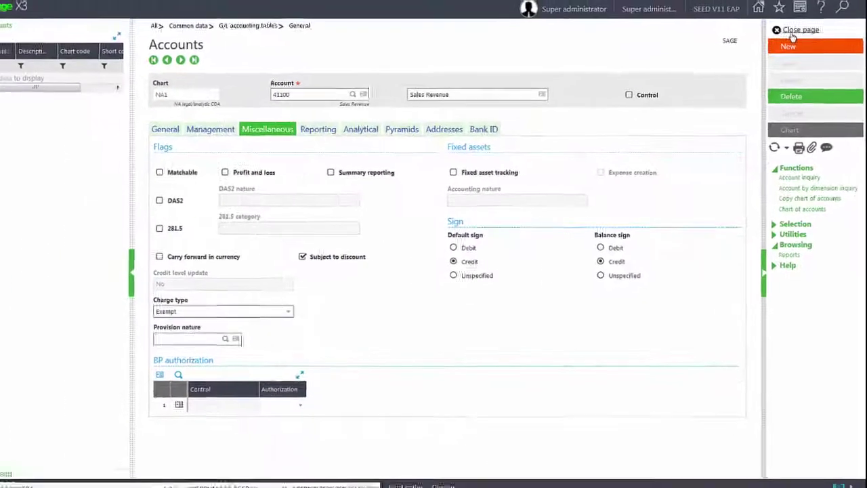
{"action": "left_click", "coordinate": [797, 37]}
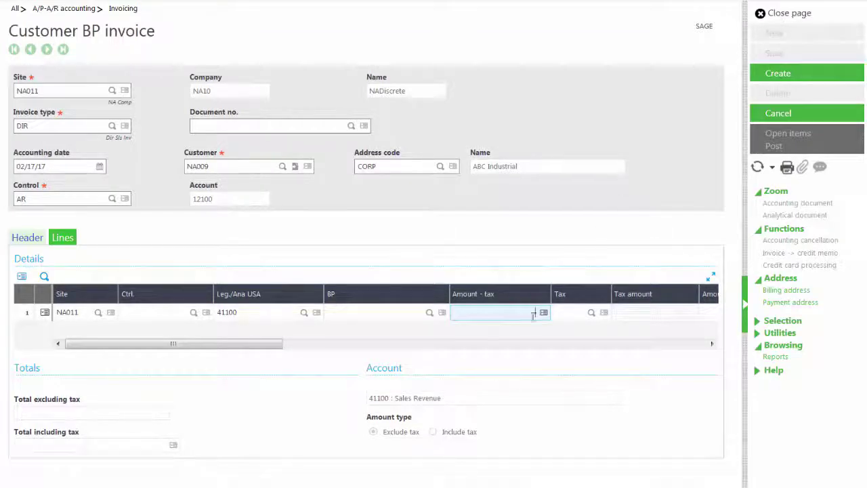
Create the 1,000.00 invoice DIR000033 and post it, confirming validation.
{"action": "left_click", "coordinate": [497, 313]}
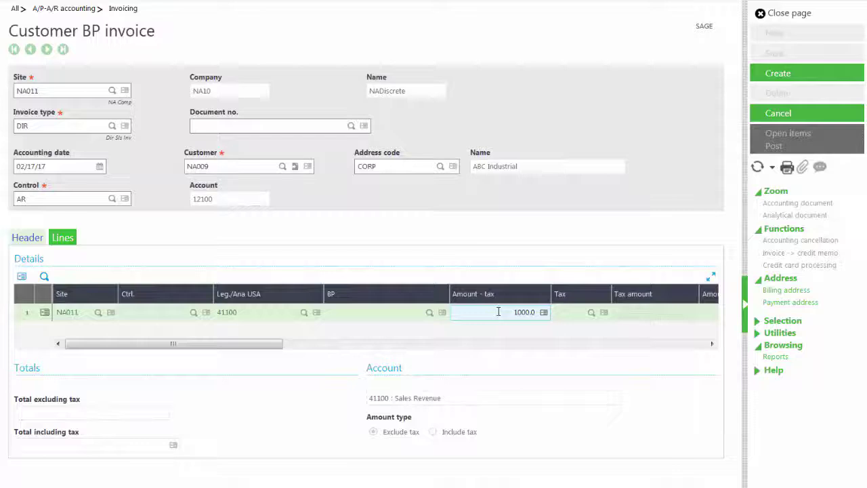
{"action": "left_click", "coordinate": [788, 79]}
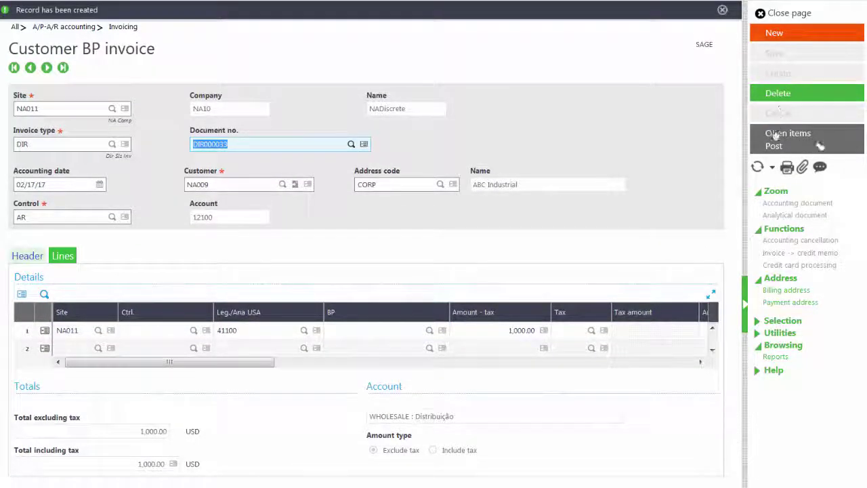
{"action": "left_click", "coordinate": [774, 146]}
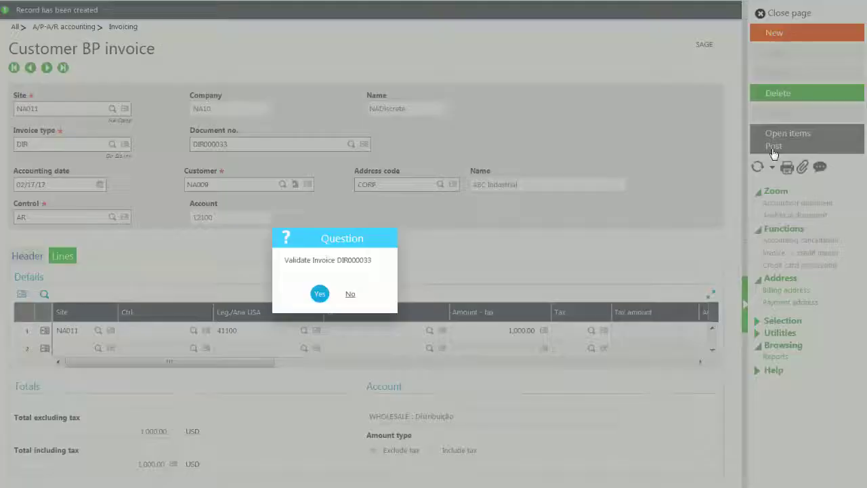
{"action": "left_click", "coordinate": [318, 296]}
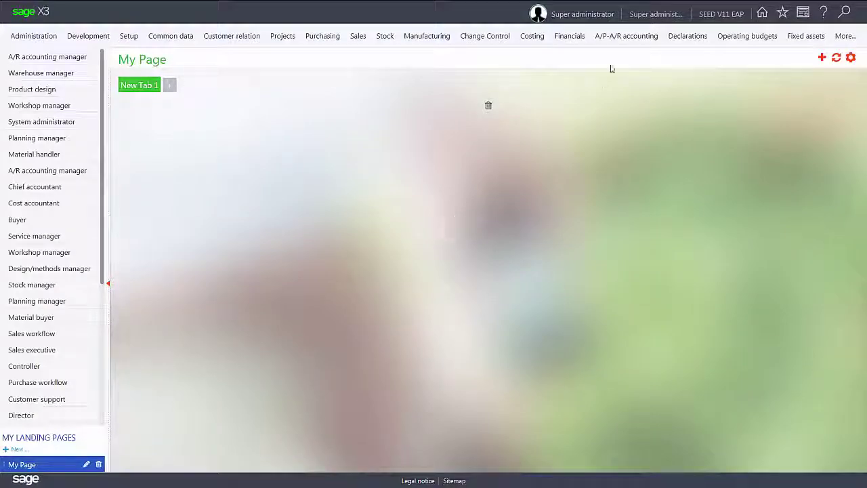
Open Payment/Receipt entry and choose the RECCH USA Check Receipts transaction.
{"action": "left_click", "coordinate": [619, 39]}
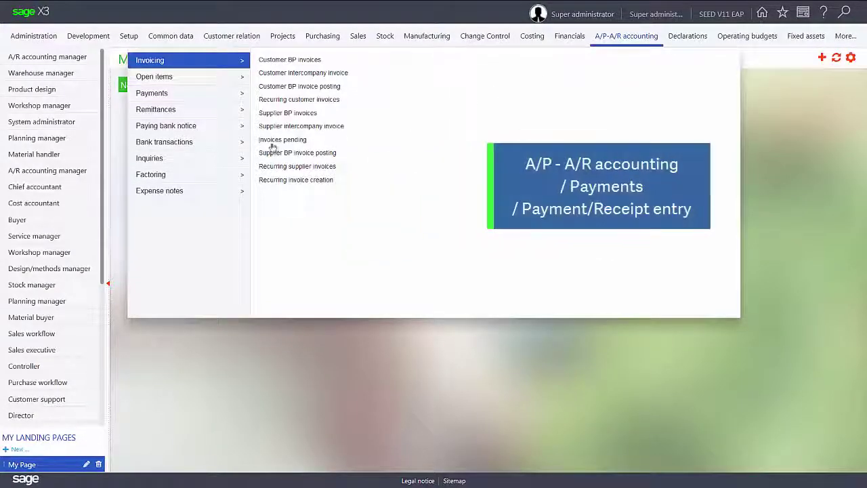
{"action": "left_click", "coordinate": [175, 101]}
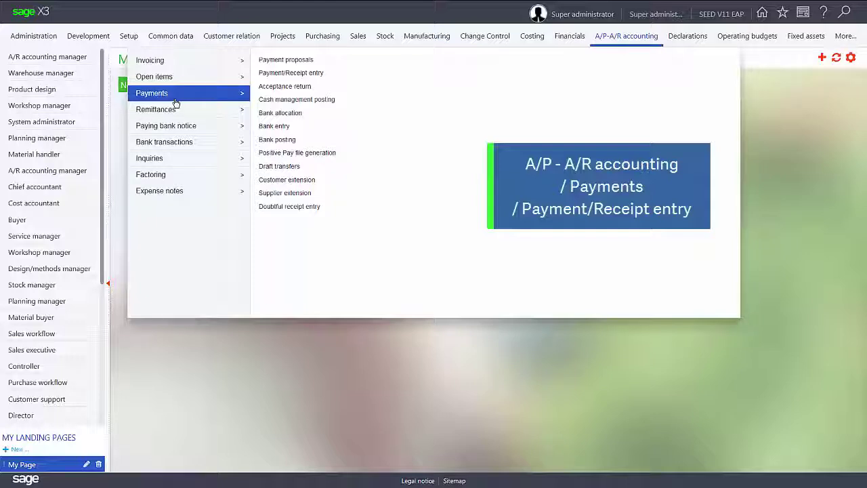
{"action": "left_click", "coordinate": [295, 75]}
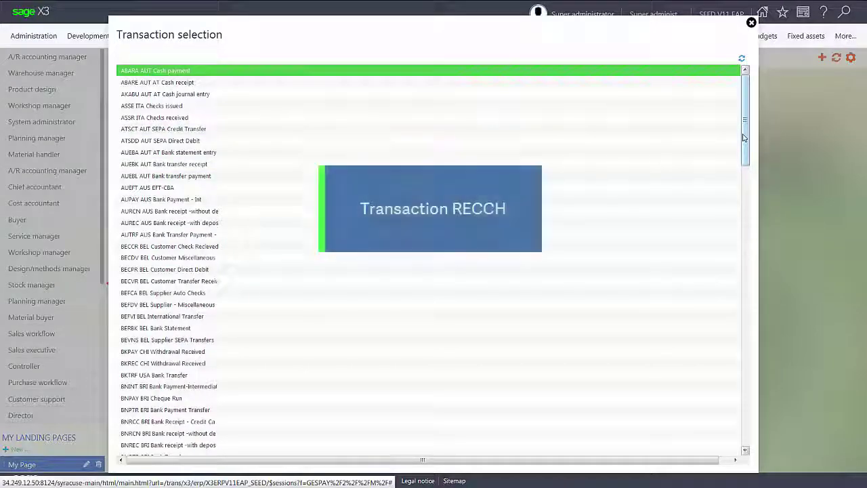
{"action": "left_click_drag", "start_coordinate": [743, 138], "coordinate": [739, 320]}
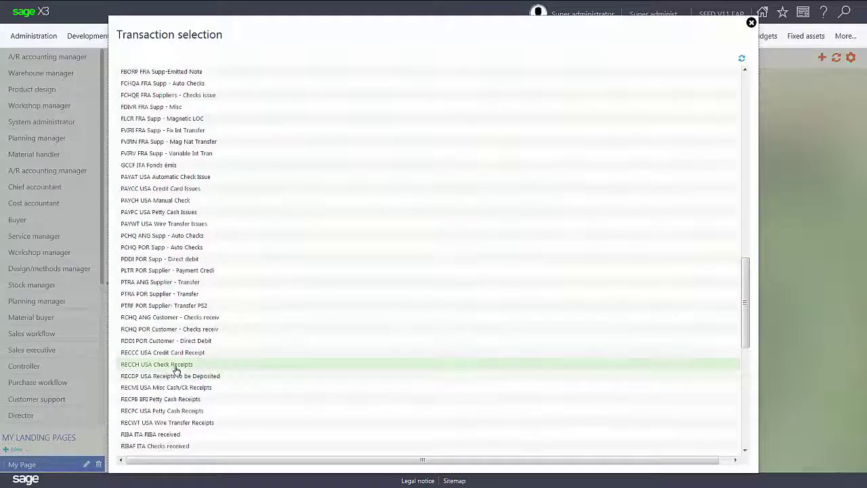
{"action": "left_click", "coordinate": [175, 365]}
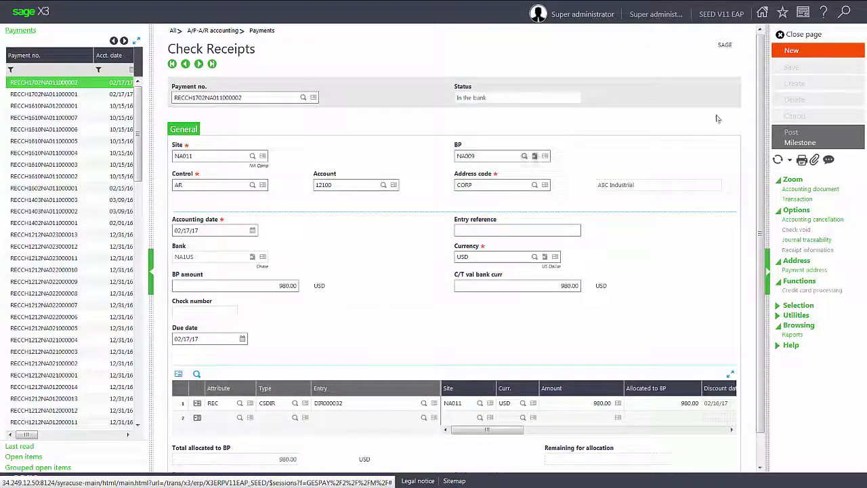
Start a new check receipt for site NA011, customer NA009, control AR, account 12100, address CORP.
{"action": "left_click", "coordinate": [791, 50]}
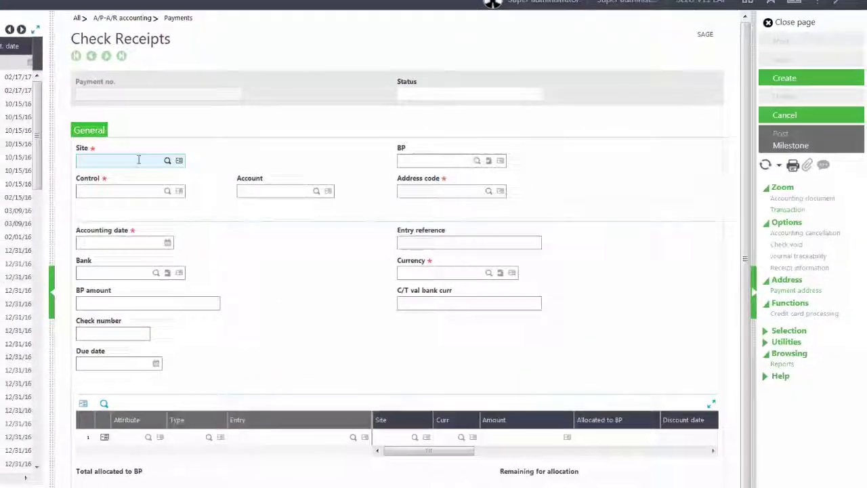
{"action": "type", "text": "NA"}
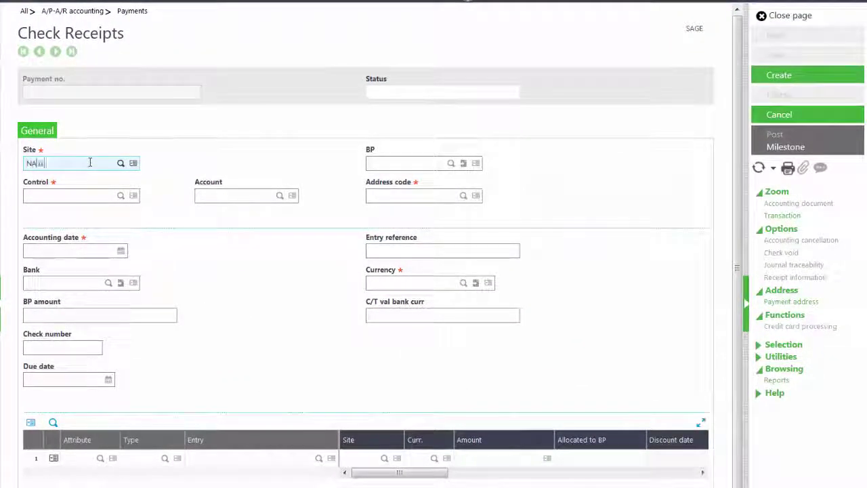
{"action": "type", "text": "011"}
{"action": "key", "text": "Tab"}
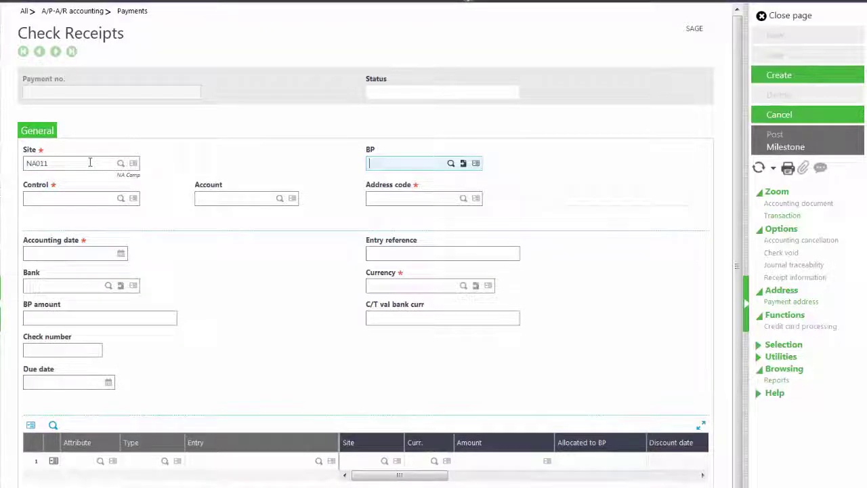
{"action": "type", "text": "NA009"}
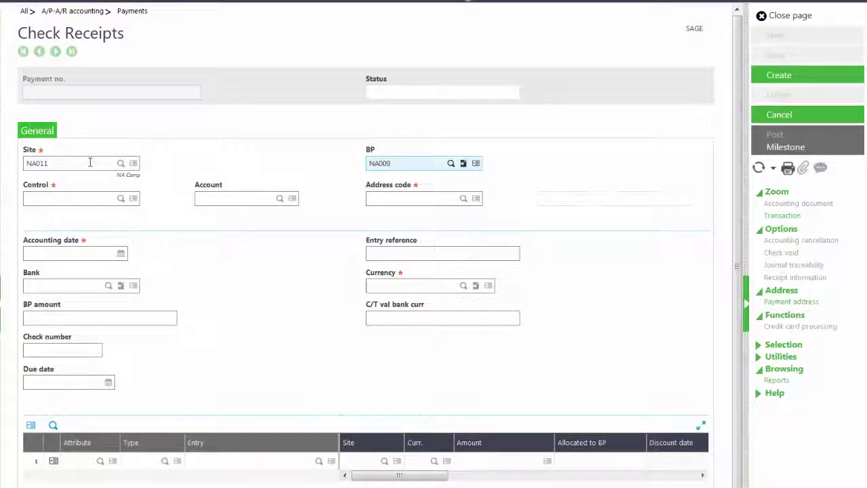
{"action": "key", "text": "Tab"}
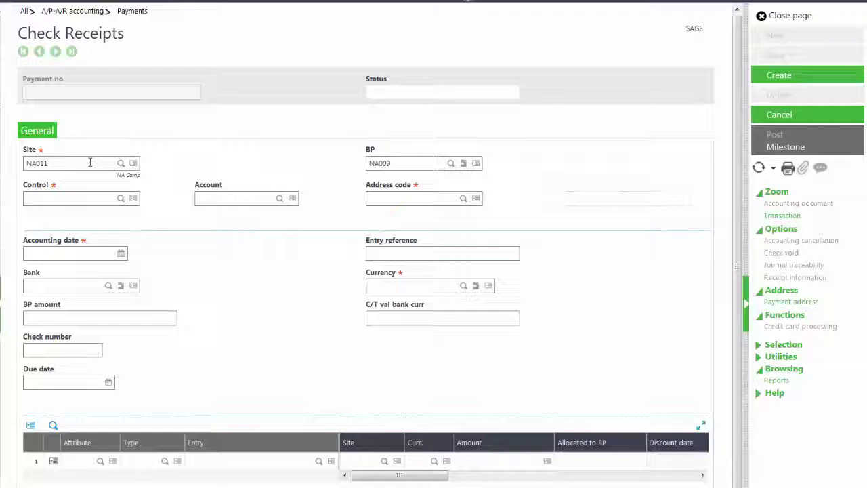
{"action": "type", "text": "AR"}
{"action": "key", "text": "Tab"}
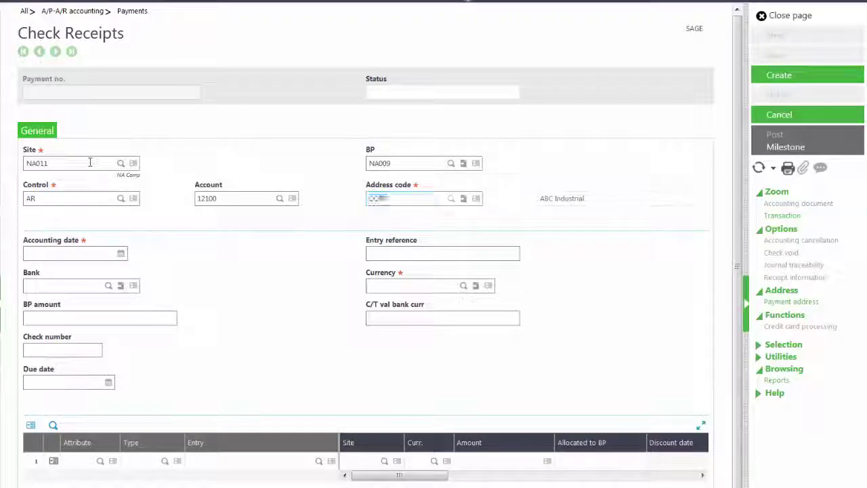
{"action": "key", "text": "Tab"}
{"action": "key", "text": "Tab"}
{"action": "key", "text": "Tab"}
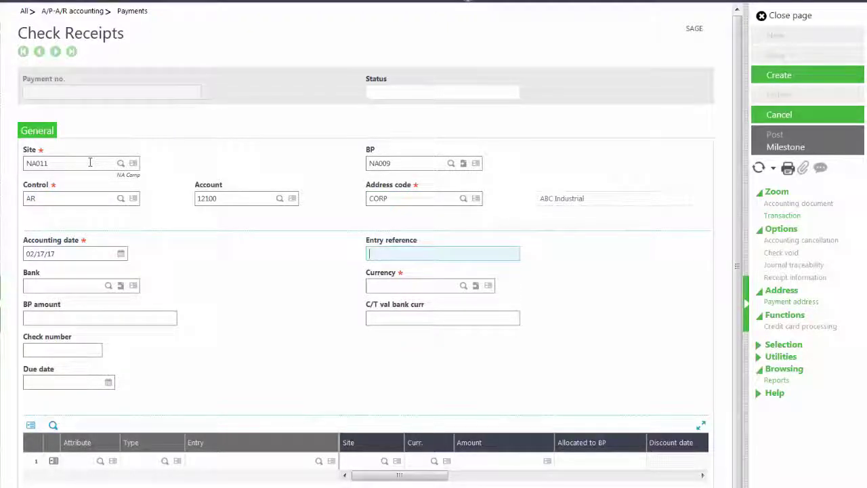
{"action": "key", "text": "Tab"}
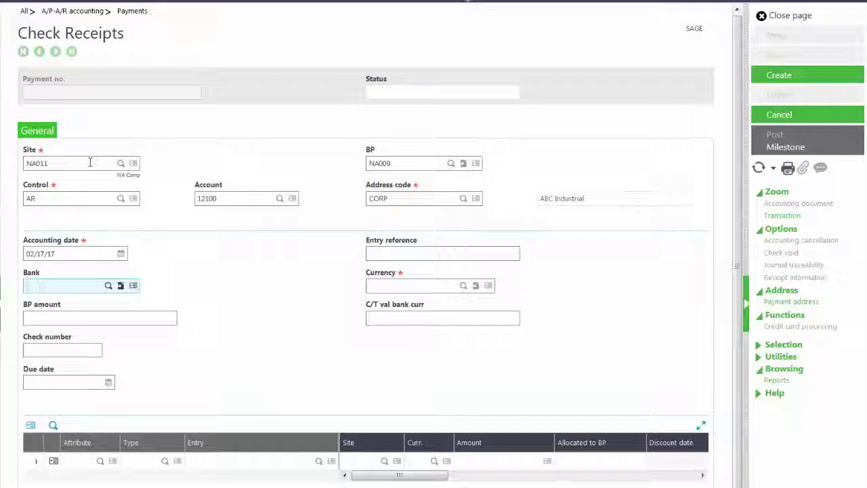
Set bank NA1US, currency USD and BP amount 980.00, then list the customer's open items.
{"action": "type", "text": "NA1"}
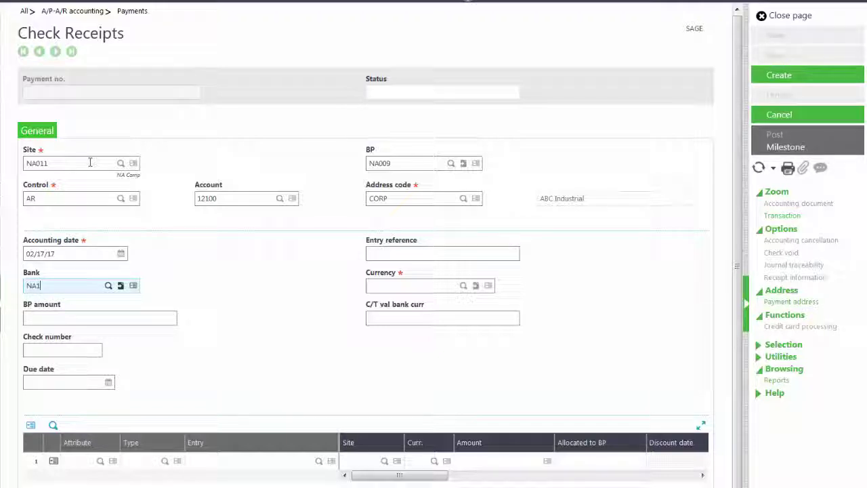
{"action": "type", "text": "US"}
{"action": "key", "text": "Tab"}
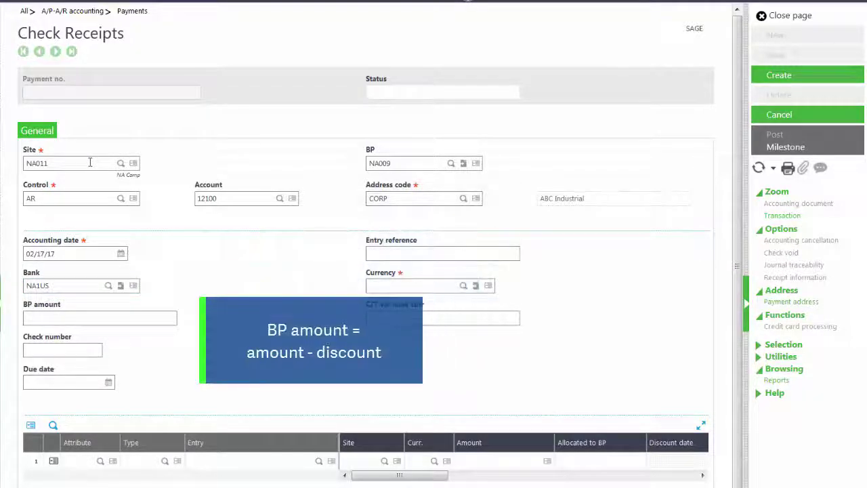
{"action": "key", "text": "Tab"}
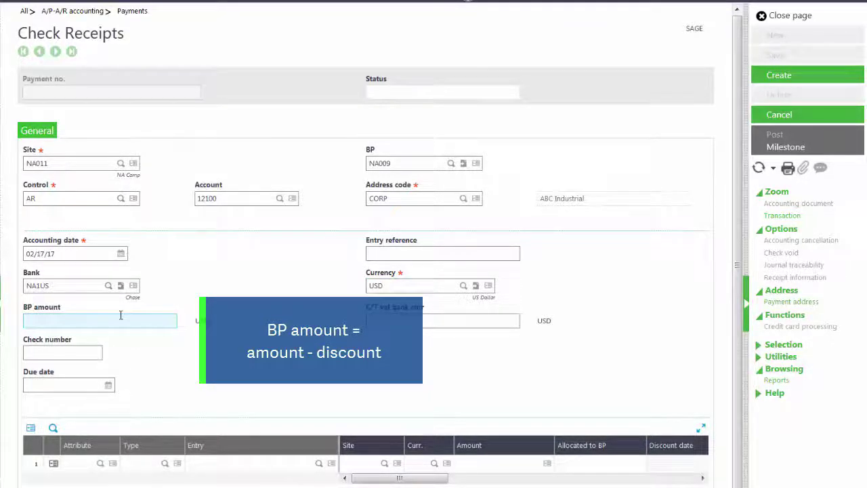
{"action": "type", "text": "998"}
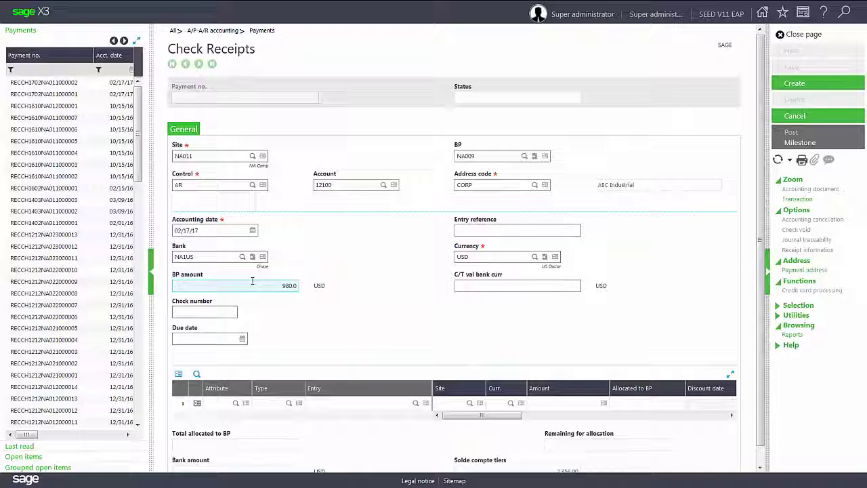
{"action": "key", "text": "Tab"}
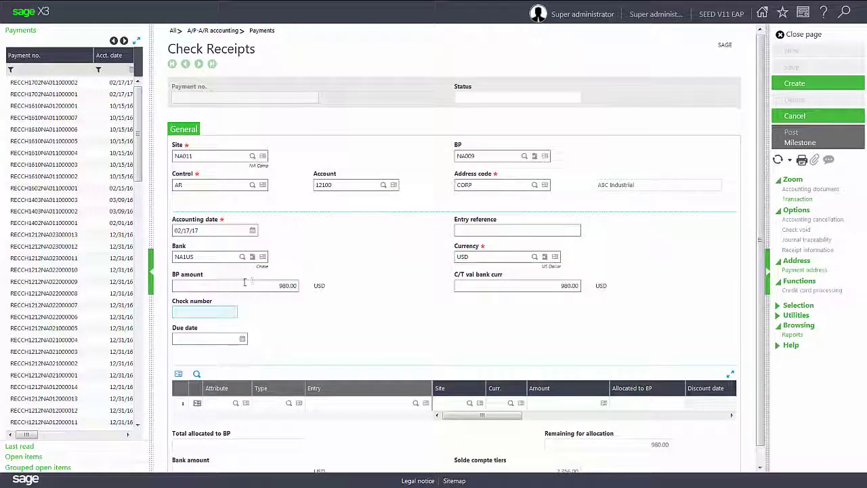
{"action": "left_click", "coordinate": [28, 457]}
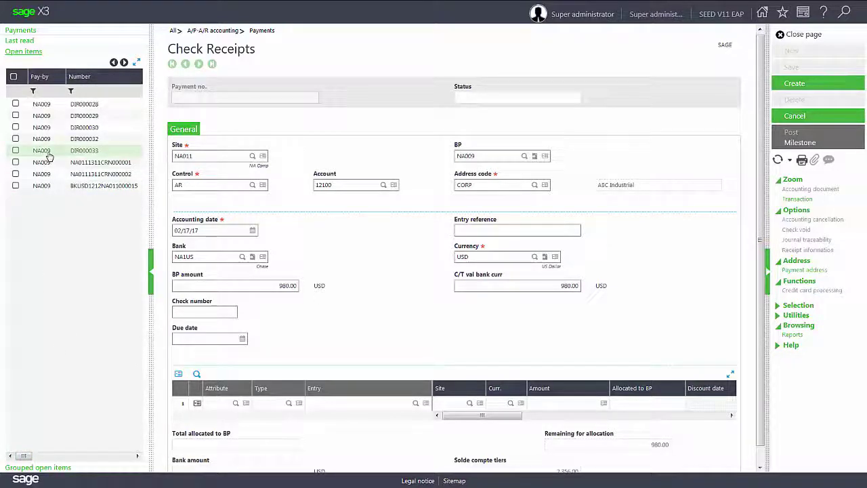
Select invoice DIR000033 in the open items to bring up its discount management.
{"action": "left_click", "coordinate": [15, 152]}
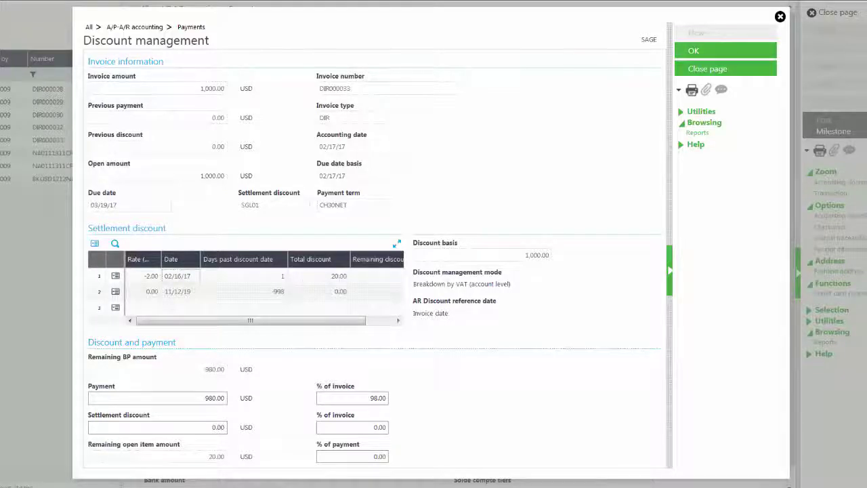
Apply a 20.00 settlement discount, adjust the % of payment, and allocate 980.00 to DIR000033.
{"action": "left_click", "coordinate": [221, 428]}
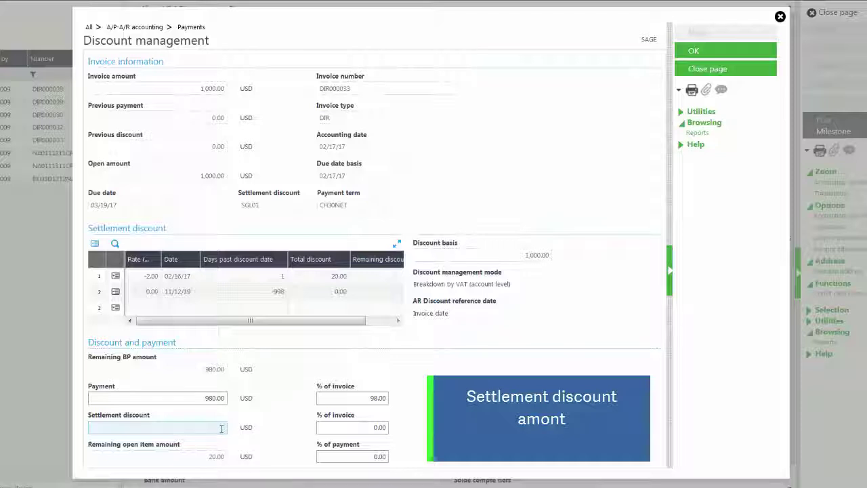
{"action": "type", "text": "20"}
{"action": "key", "text": "Tab"}
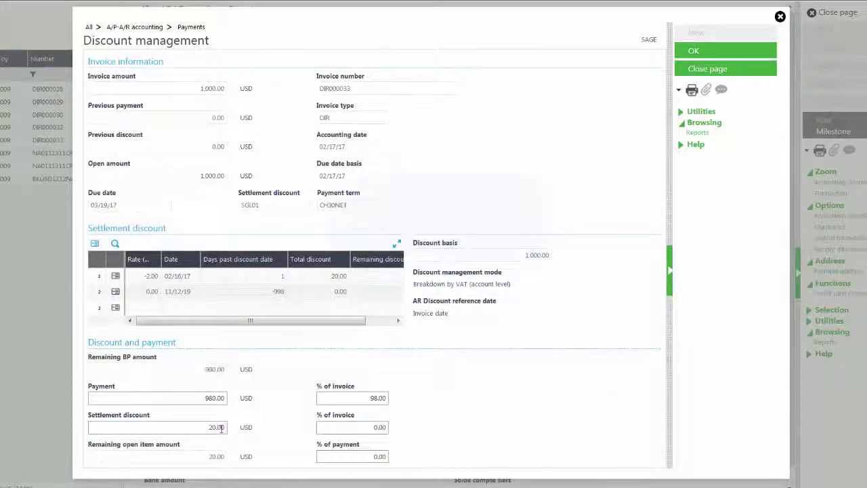
{"action": "left_click", "coordinate": [366, 461]}
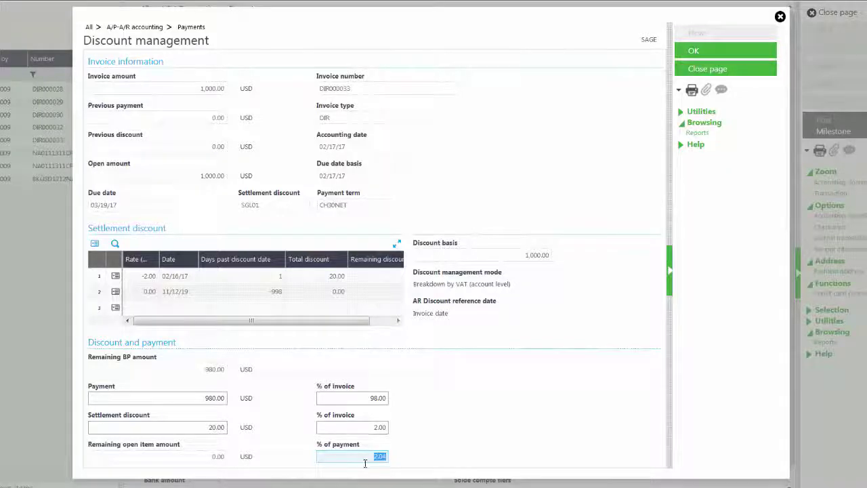
{"action": "type", "text": "0"}
{"action": "key", "text": "Tab"}
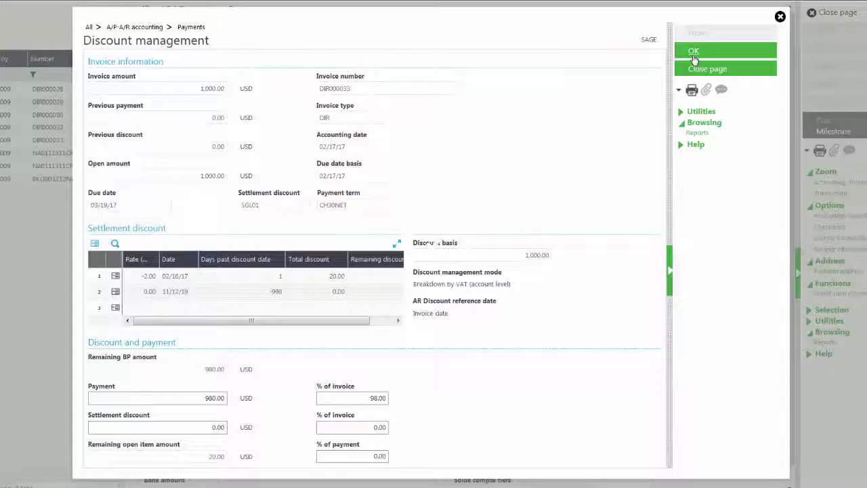
{"action": "left_click", "coordinate": [694, 54]}
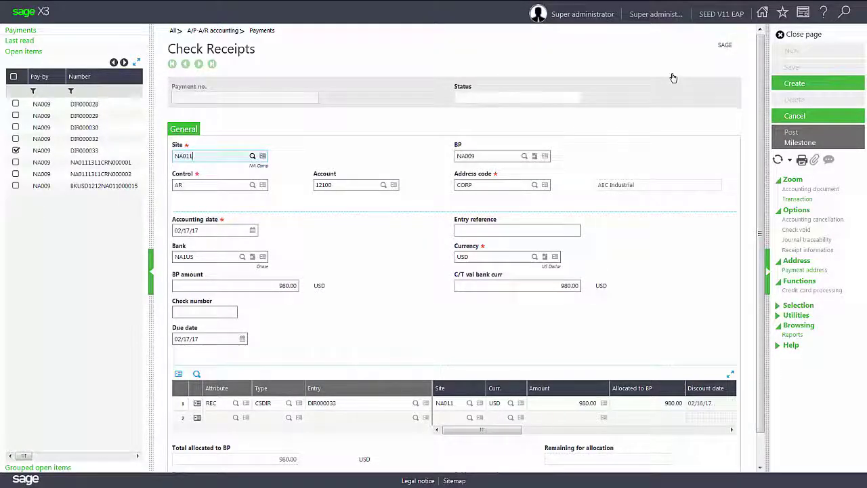
Create the check receipt and post it, confirming the posting dialog.
{"action": "left_click", "coordinate": [788, 84]}
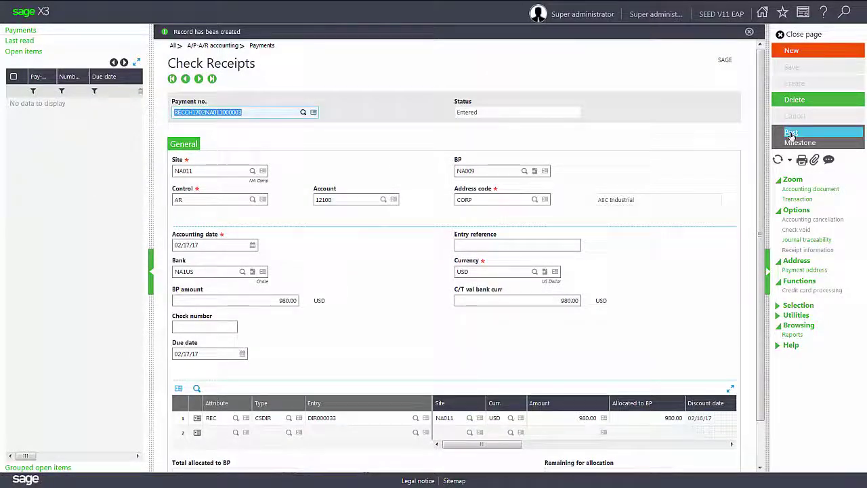
{"action": "left_click", "coordinate": [791, 134]}
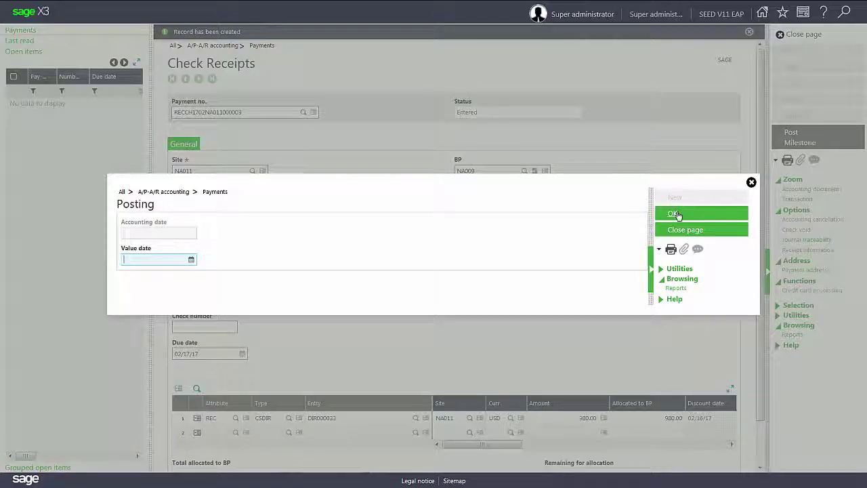
{"action": "left_click", "coordinate": [676, 215]}
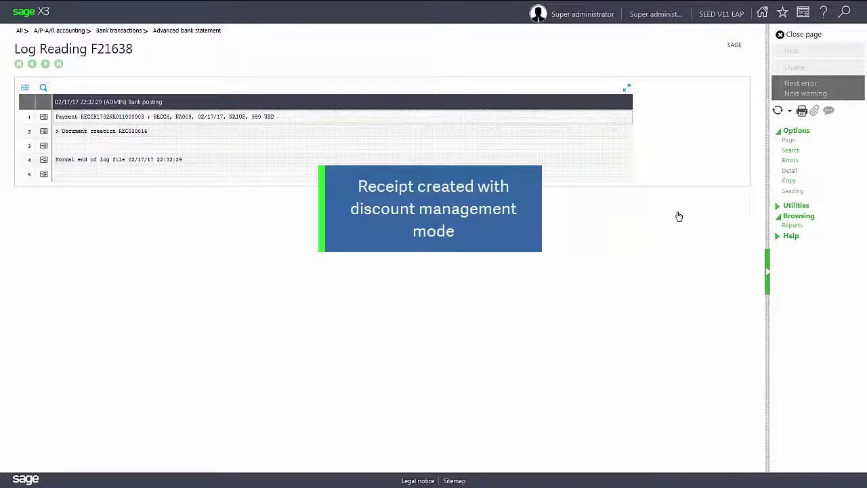
Close the bank posting log so the 980.00 check receipt shows status In the bank.
{"action": "left_click", "coordinate": [803, 34]}
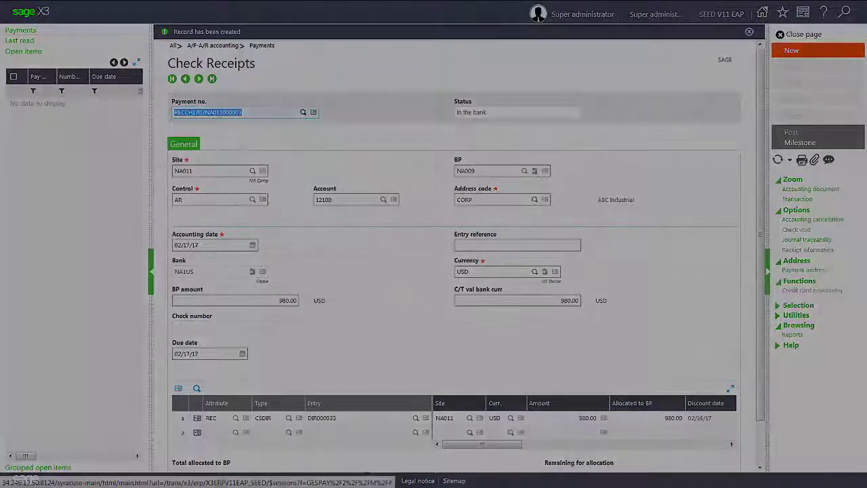